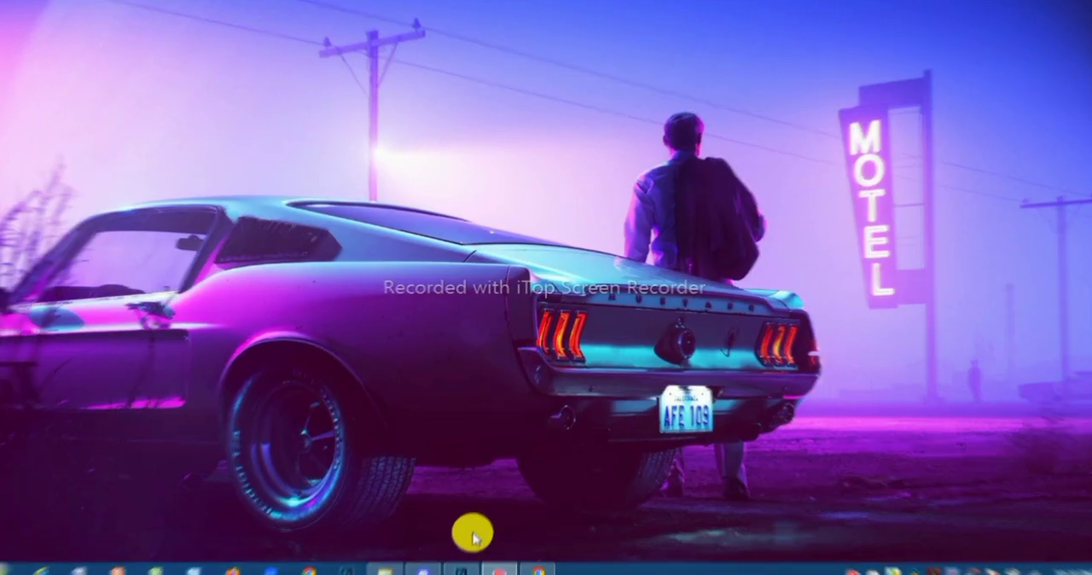
Switch to Photoshop and examine the TOA 7413 label and the TOA logo on the wall up close
{"action": "left_click", "coordinate": [462, 569]}
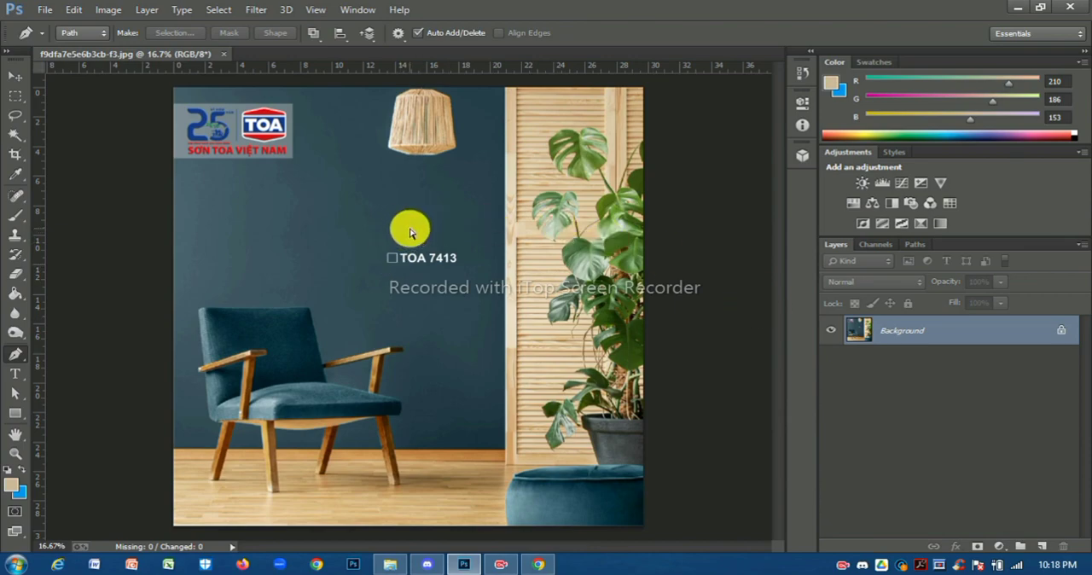
{"action": "scroll", "coordinate": [409, 232], "scroll_direction": "up", "scroll_amount": 3}
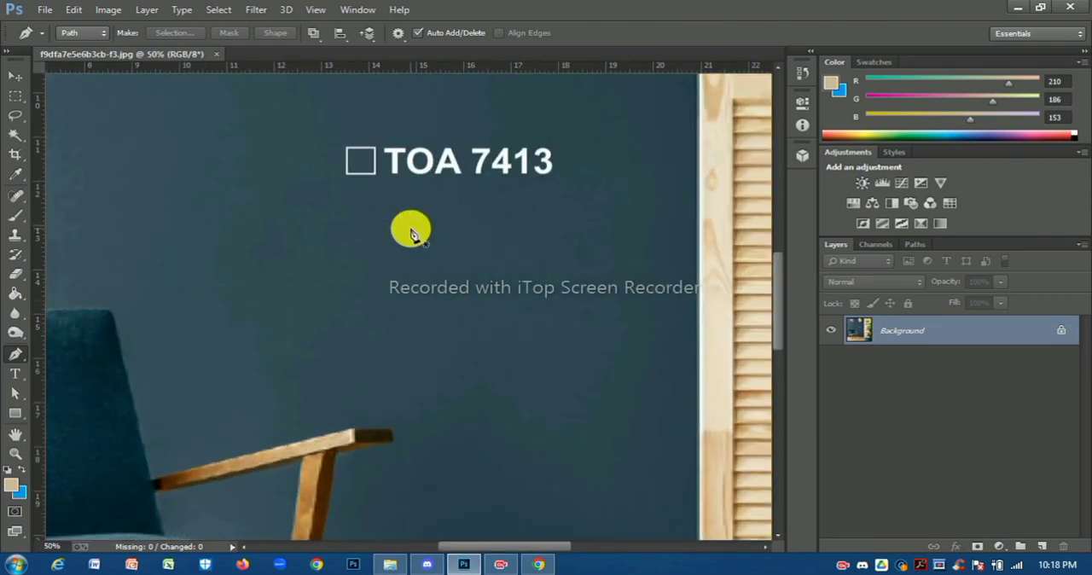
{"action": "key", "text": "space"}
{"action": "left_click_drag", "start_coordinate": [449, 198], "coordinate": [440, 249]}
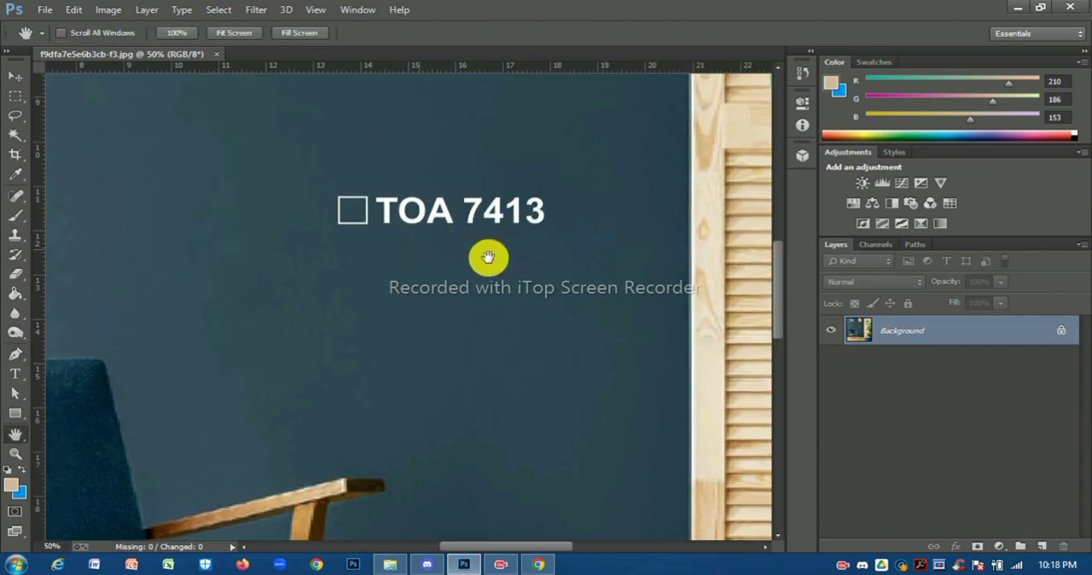
{"action": "left_click_drag", "start_coordinate": [349, 279], "coordinate": [573, 349]}
{"action": "left_click_drag", "start_coordinate": [297, 235], "coordinate": [478, 350]}
{"action": "left_click_drag", "start_coordinate": [518, 230], "coordinate": [372, 305]}
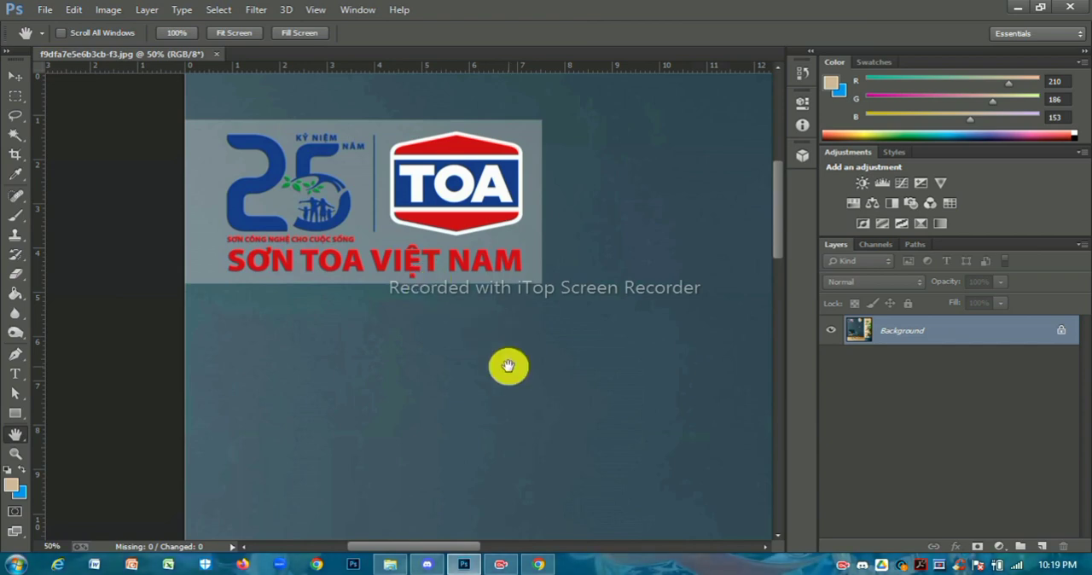
{"action": "left_click_drag", "start_coordinate": [507, 366], "coordinate": [452, 335]}
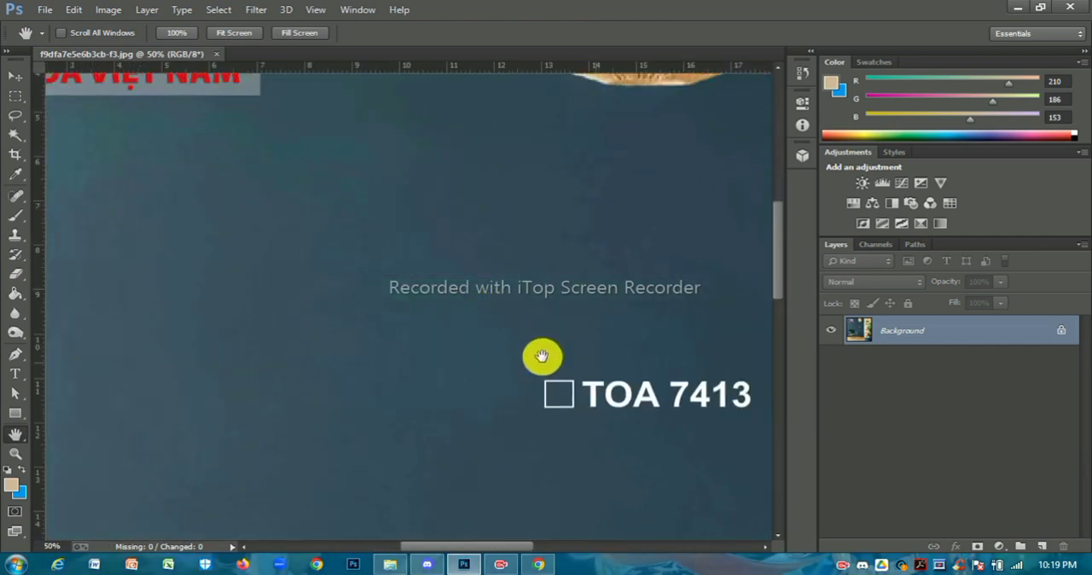
{"action": "left_click_drag", "start_coordinate": [500, 409], "coordinate": [455, 341]}
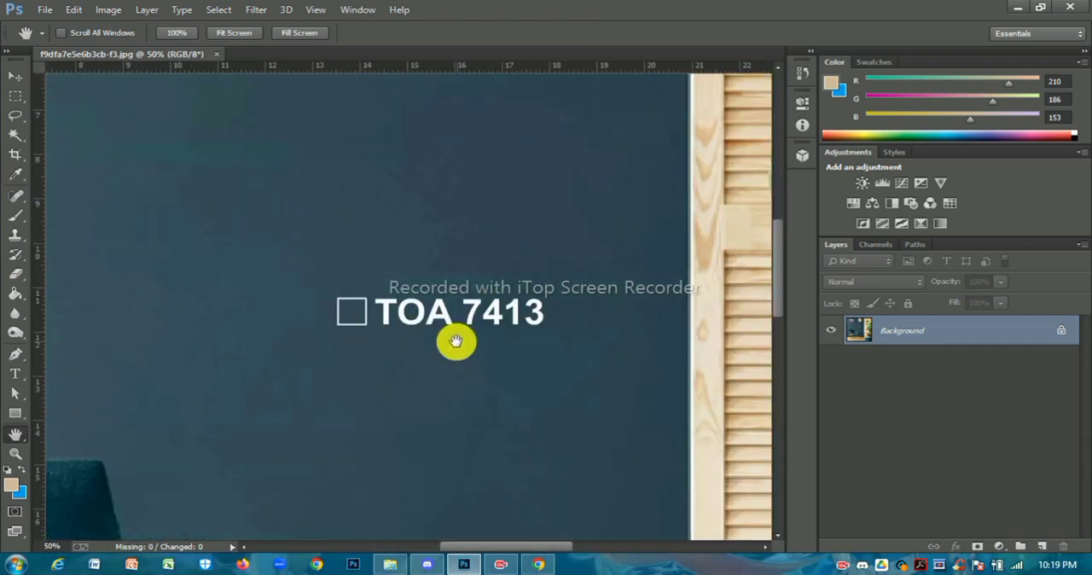
{"action": "left_click_drag", "start_coordinate": [372, 349], "coordinate": [377, 332]}
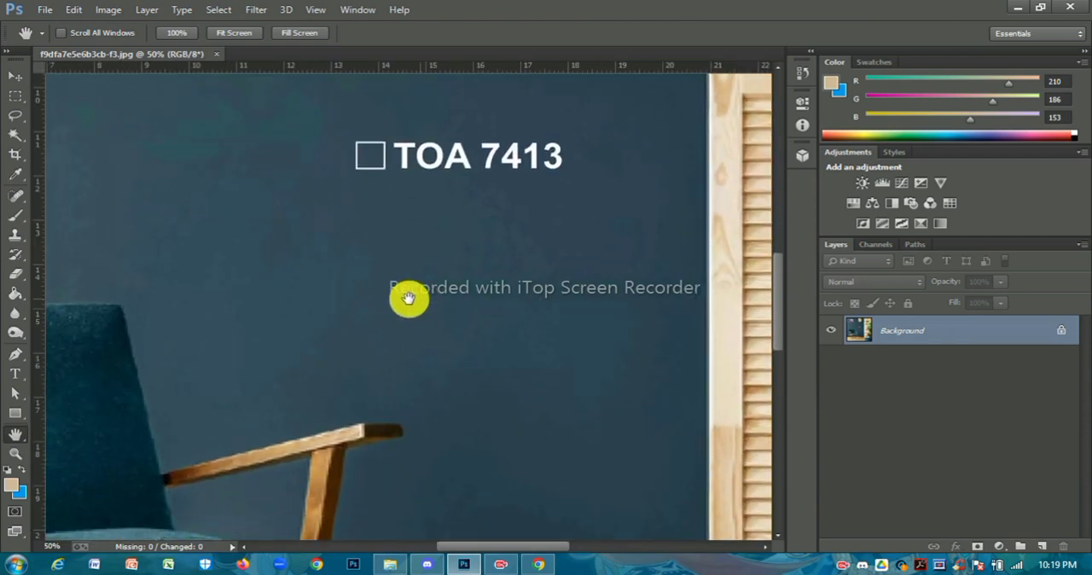
{"action": "left_click_drag", "start_coordinate": [410, 297], "coordinate": [317, 358]}
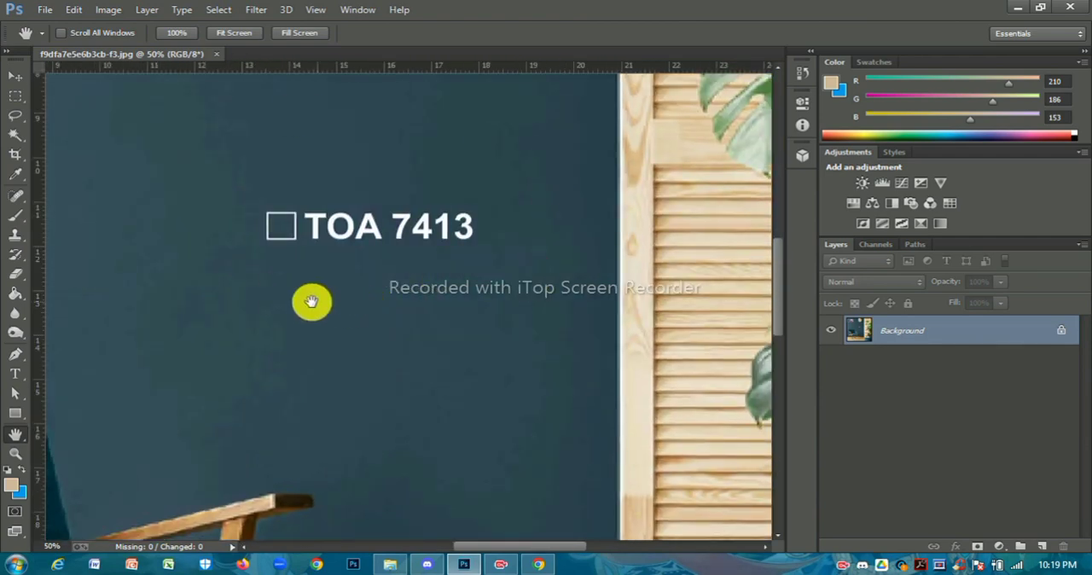
{"action": "left_click_drag", "start_coordinate": [364, 335], "coordinate": [380, 346]}
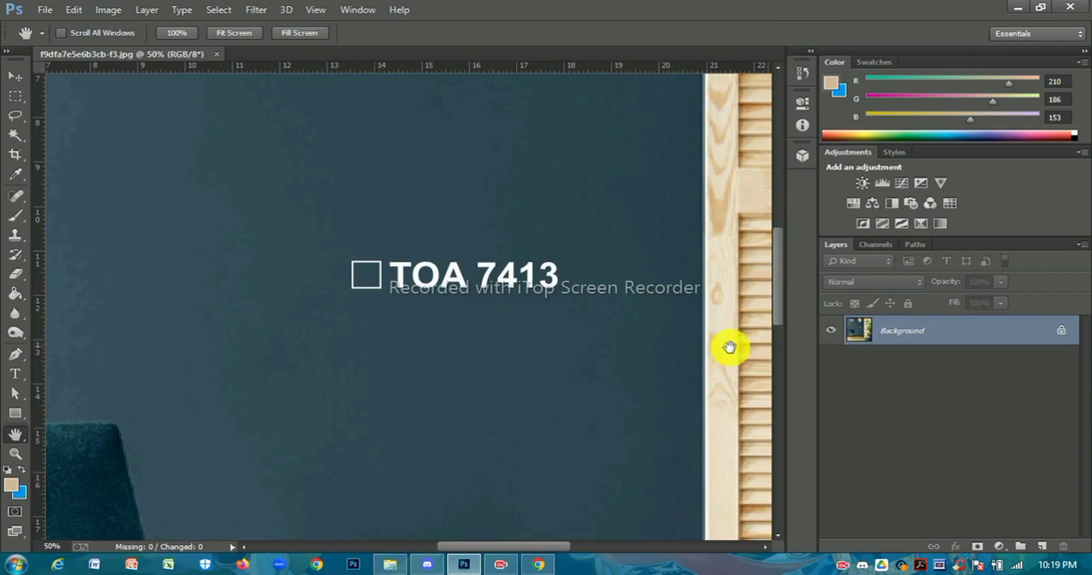
{"action": "key", "text": "ctrl+0"}
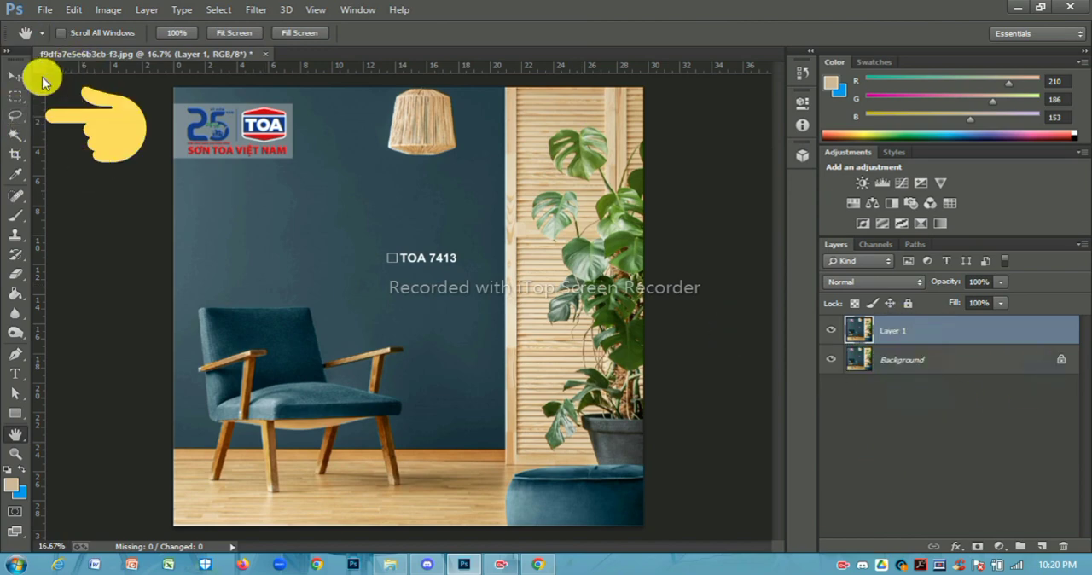
Remove the TOA 7413 label from the wall by outlining it with the Lasso tool and applying a Content-Aware fill at 100% opacity
{"action": "left_click", "coordinate": [18, 118]}
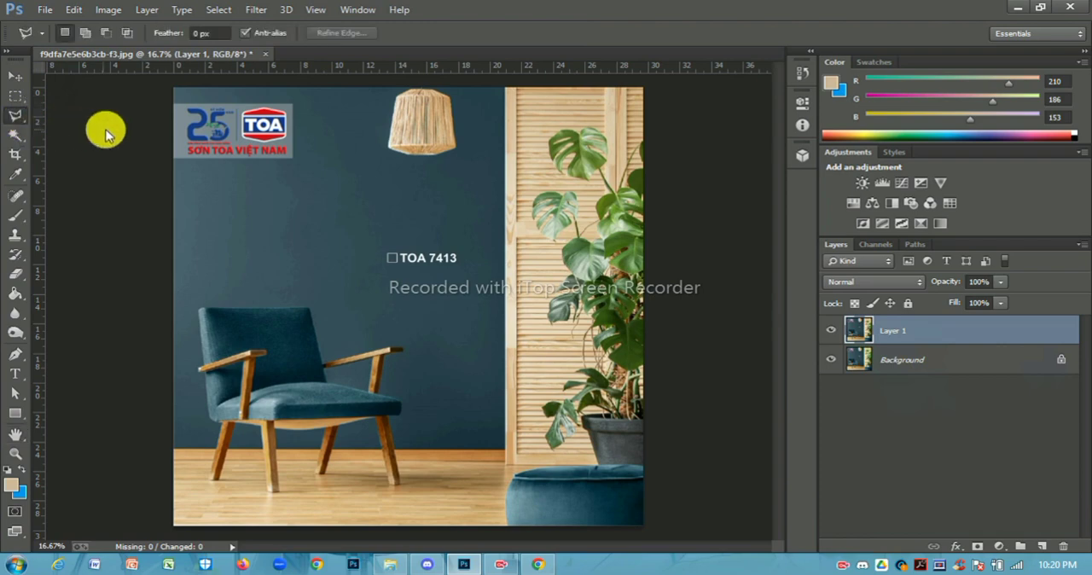
{"action": "right_click", "coordinate": [17, 118]}
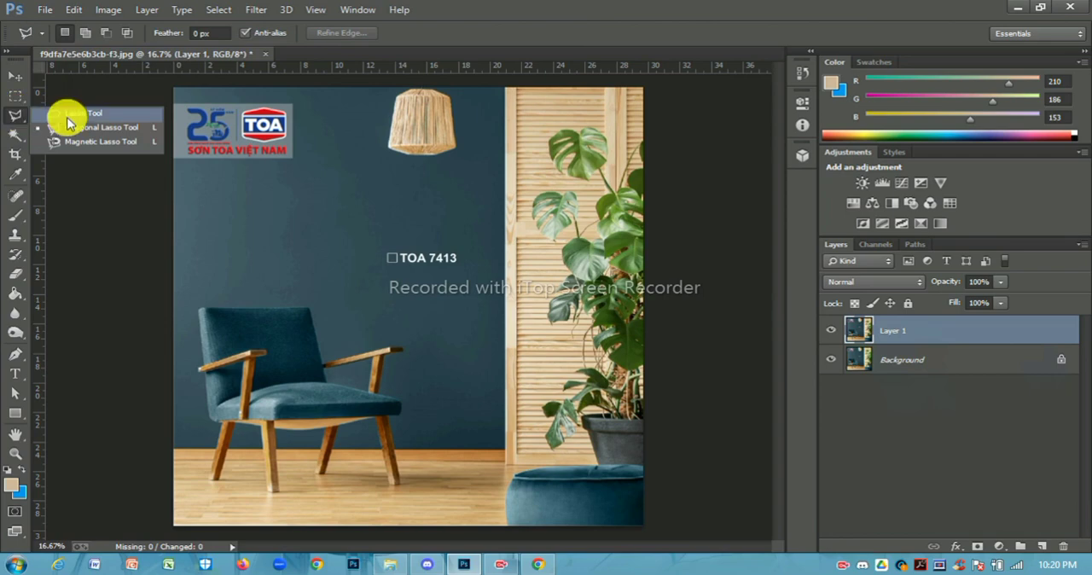
{"action": "left_click", "coordinate": [115, 114]}
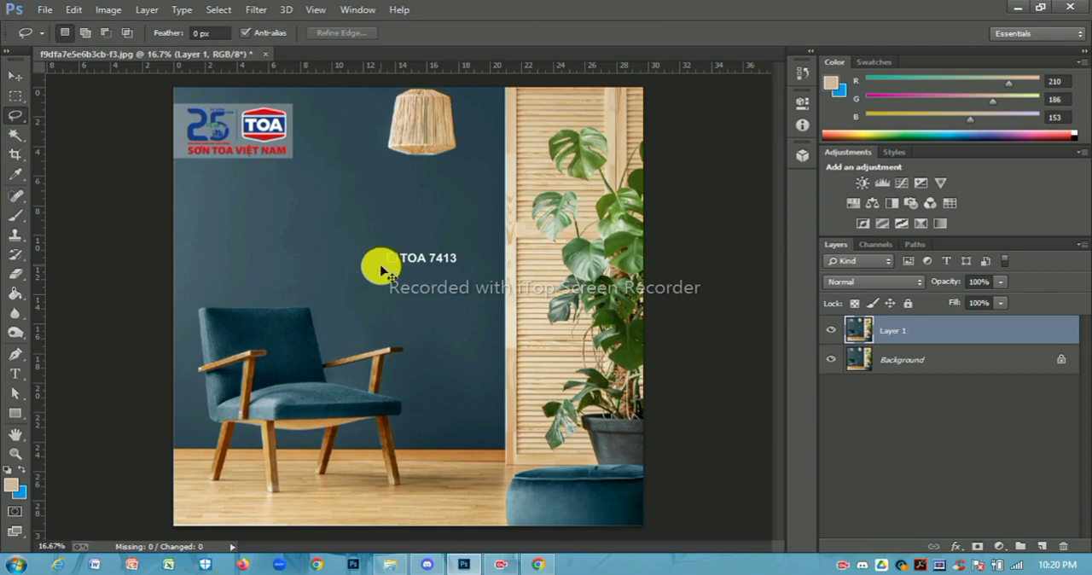
{"action": "key", "text": "ctrl+plus"}
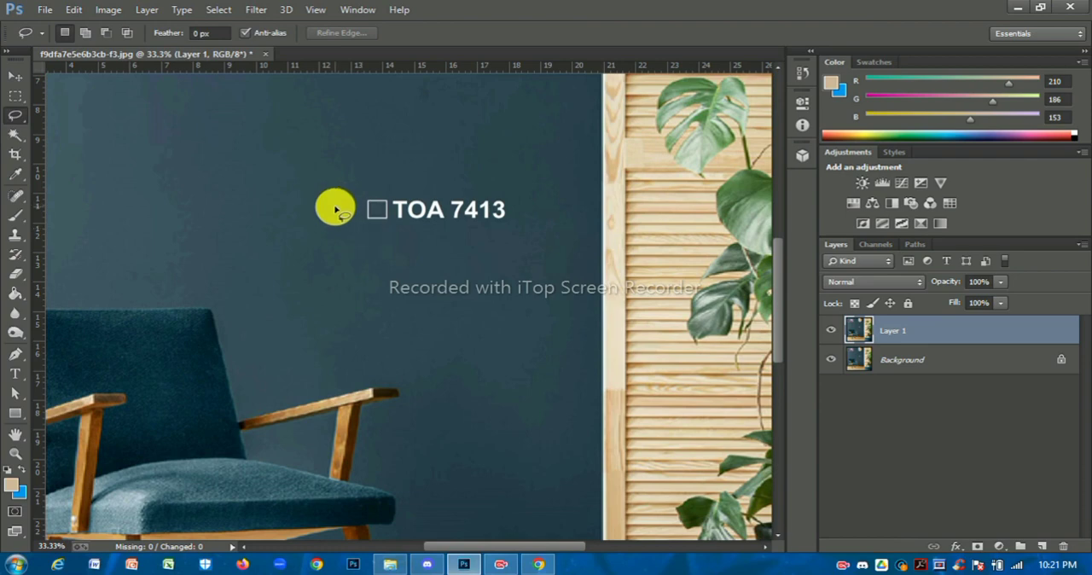
{"action": "mouse_move", "coordinate": [335, 210]}
{"action": "left_mouse_down"}
{"action": "mouse_move", "coordinate": [400, 182]}
{"action": "mouse_move", "coordinate": [544, 200]}
{"action": "mouse_move", "coordinate": [545, 216]}
{"action": "mouse_move", "coordinate": [494, 232]}
{"action": "mouse_move", "coordinate": [366, 240]}
{"action": "mouse_move", "coordinate": [336, 210]}
{"action": "left_mouse_up"}
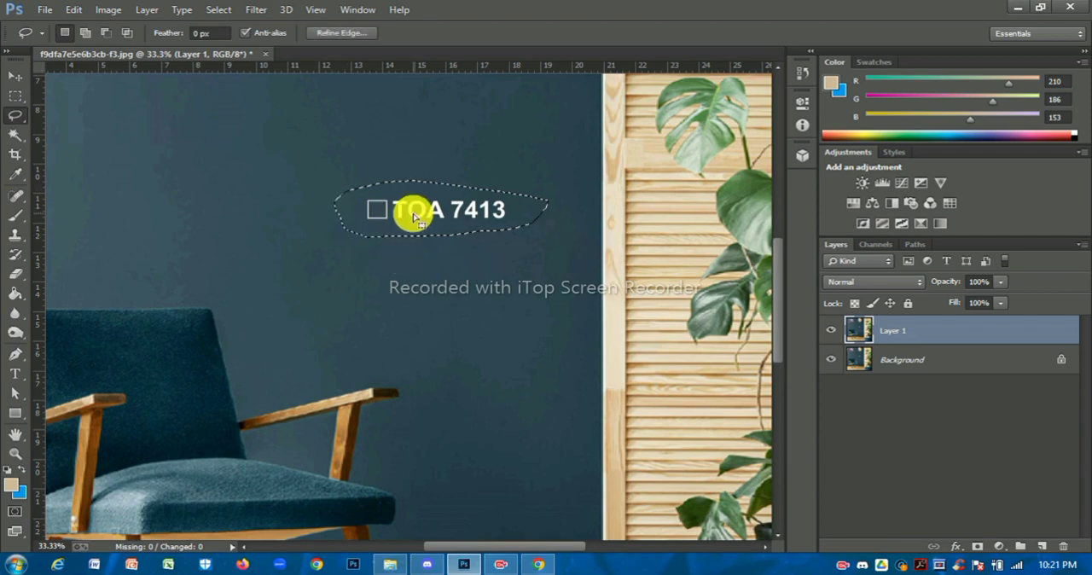
{"action": "left_click", "coordinate": [75, 10]}
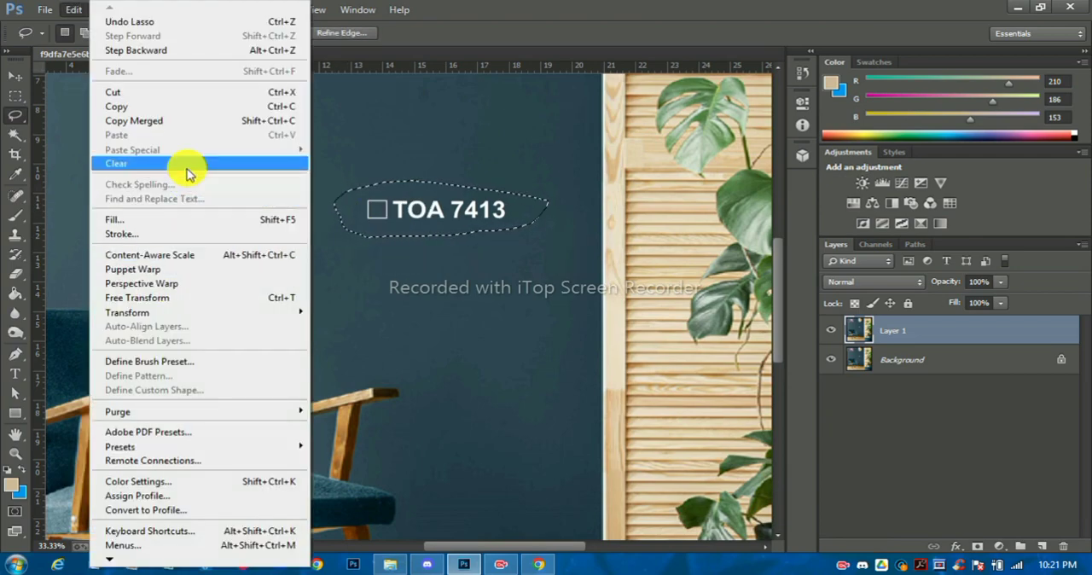
{"action": "left_click", "coordinate": [274, 222]}
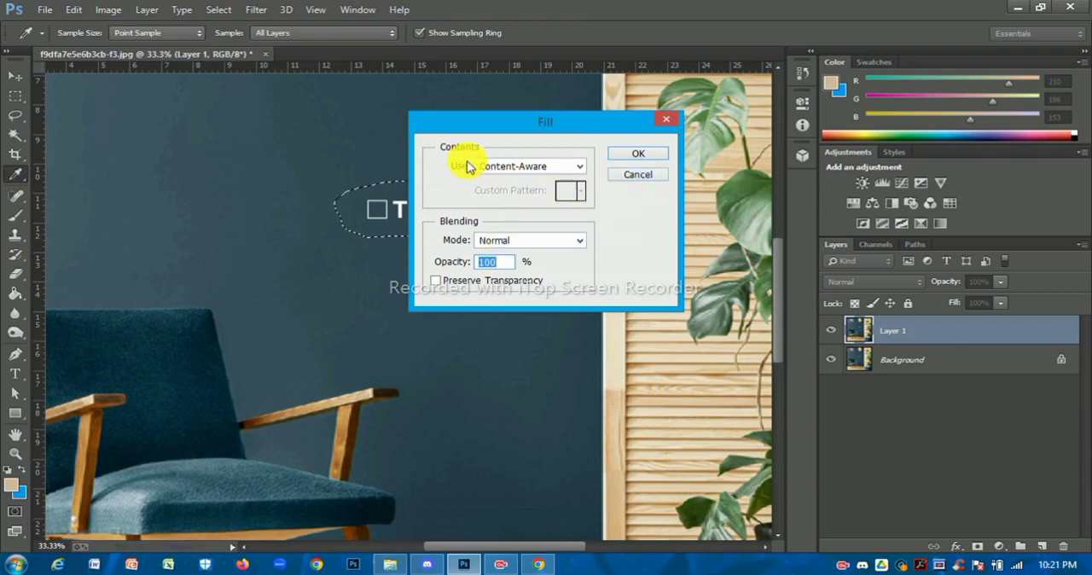
{"action": "left_click", "coordinate": [646, 155]}
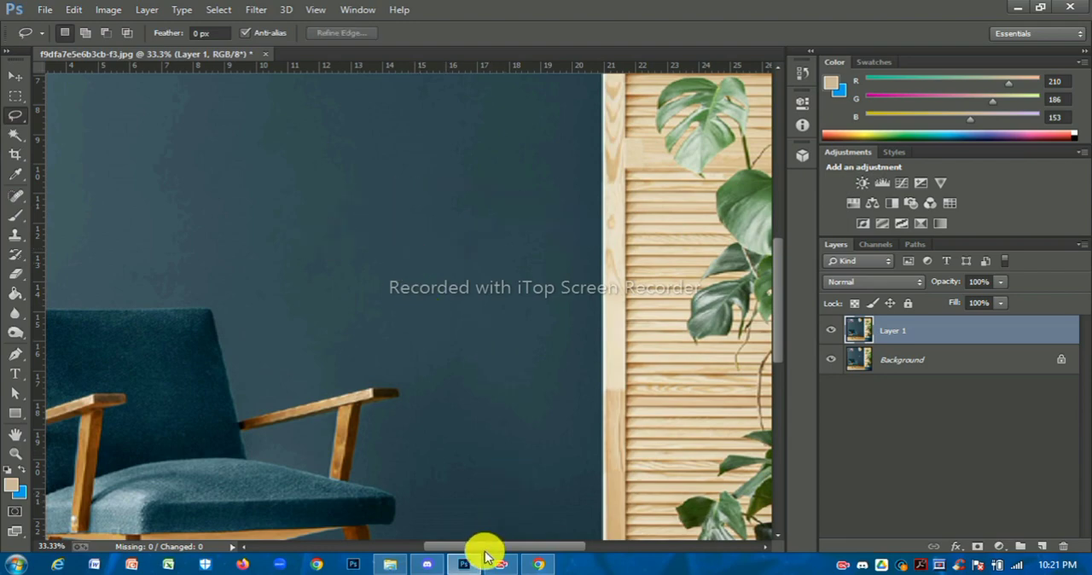
Remove the TOA logo block from the wall using a freehand lasso selection and a Content-Aware fill, and clear the selection
{"action": "left_click_drag", "start_coordinate": [482, 552], "coordinate": [434, 552]}
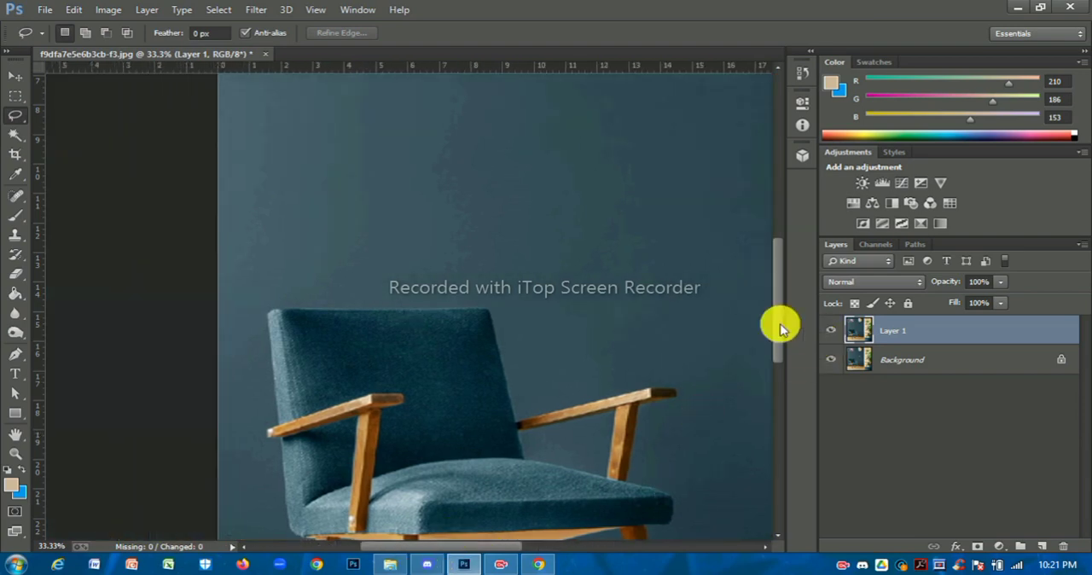
{"action": "scroll", "coordinate": [792, 290], "scroll_direction": "up", "scroll_amount": 5}
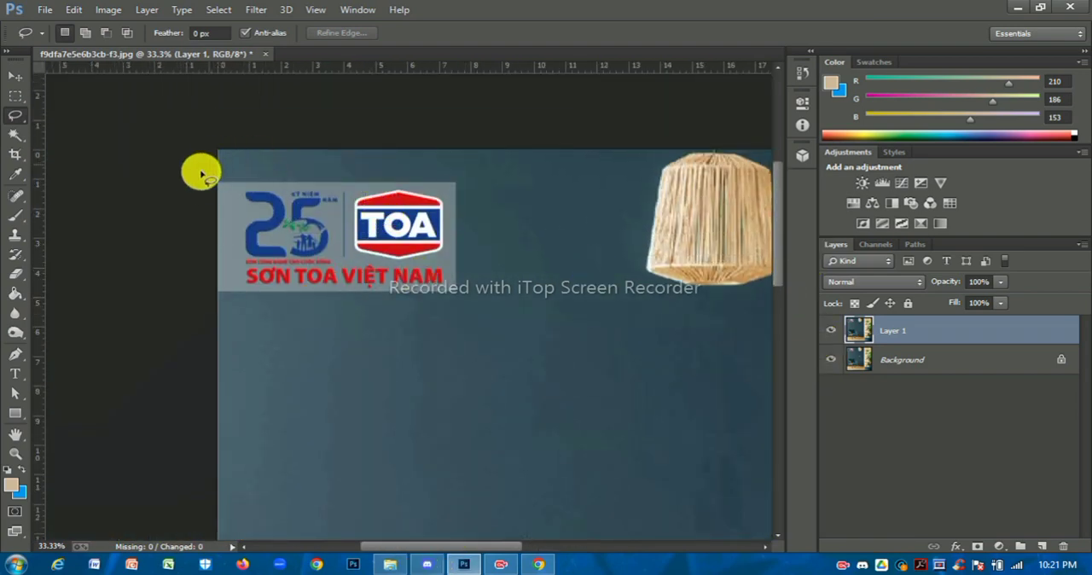
{"action": "mouse_move", "coordinate": [209, 184]}
{"action": "left_mouse_down"}
{"action": "mouse_move", "coordinate": [468, 188]}
{"action": "mouse_move", "coordinate": [473, 294]}
{"action": "mouse_move", "coordinate": [447, 322]}
{"action": "mouse_move", "coordinate": [245, 335]}
{"action": "mouse_move", "coordinate": [184, 277]}
{"action": "mouse_move", "coordinate": [220, 179]}
{"action": "left_mouse_up"}
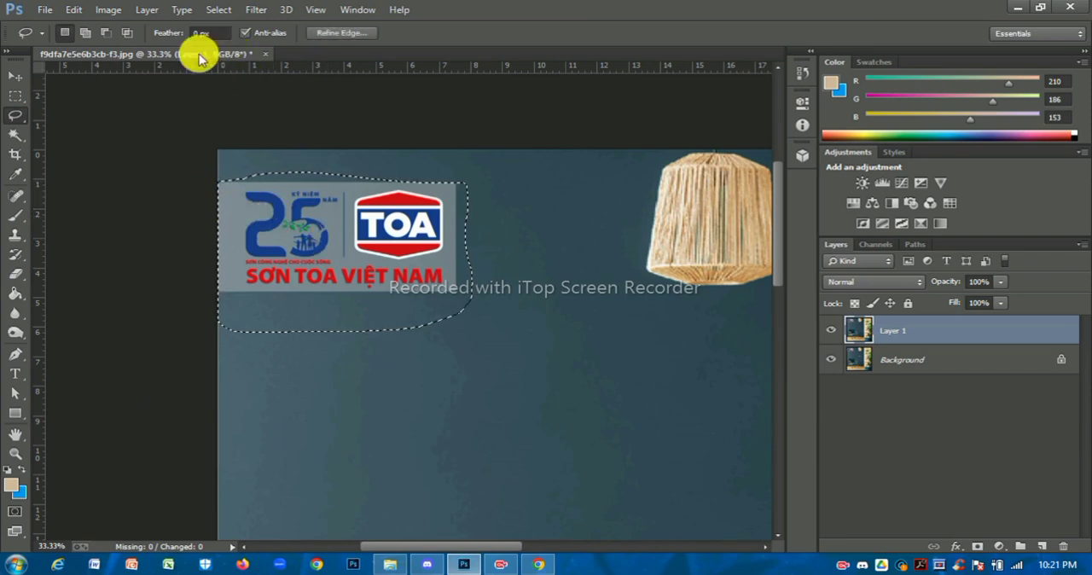
{"action": "left_click", "coordinate": [75, 9]}
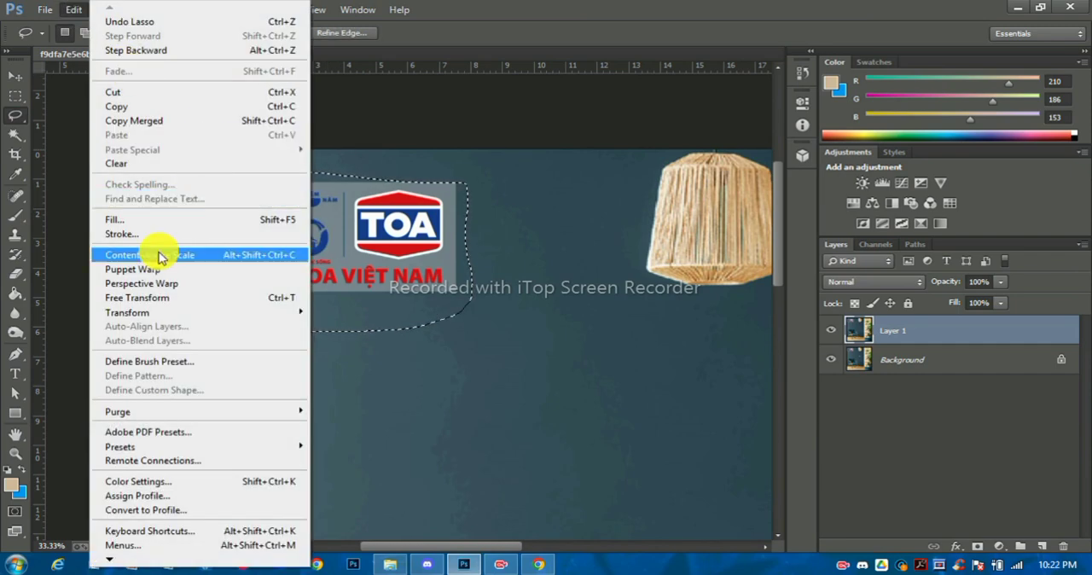
{"action": "left_click", "coordinate": [166, 219]}
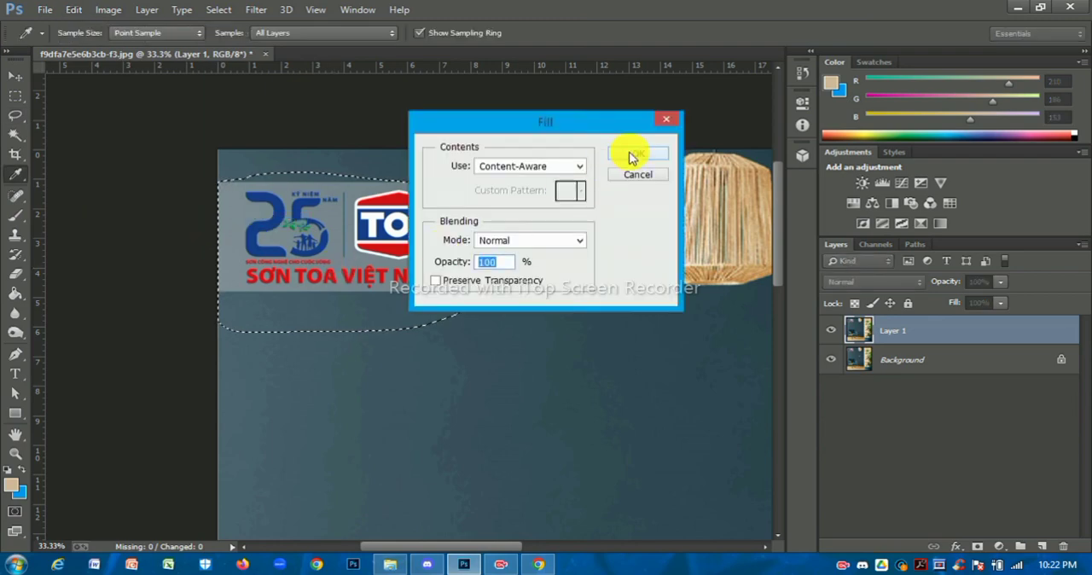
{"action": "left_click", "coordinate": [633, 151]}
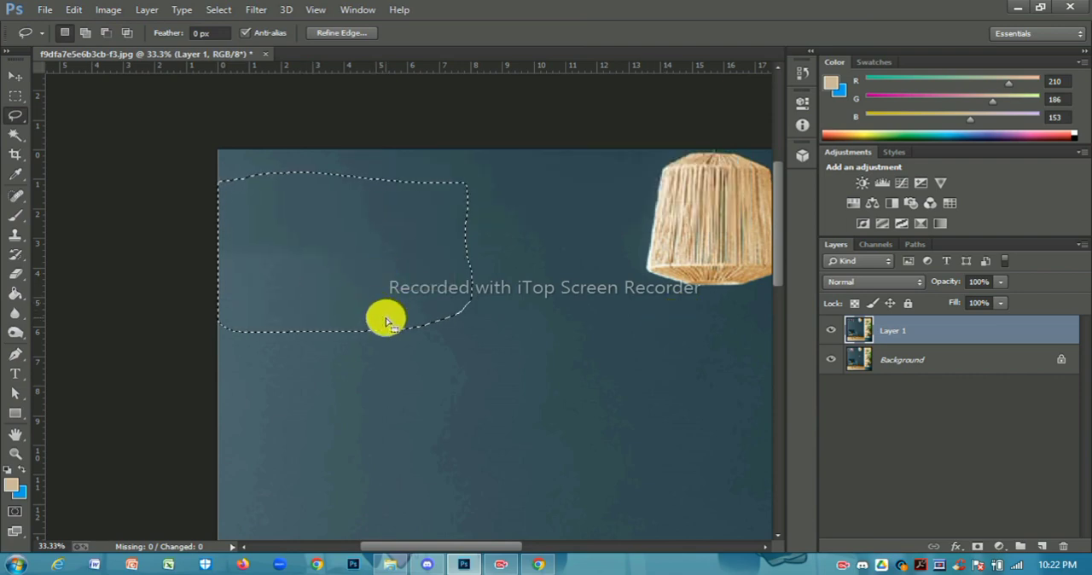
{"action": "key", "text": "ctrl+d"}
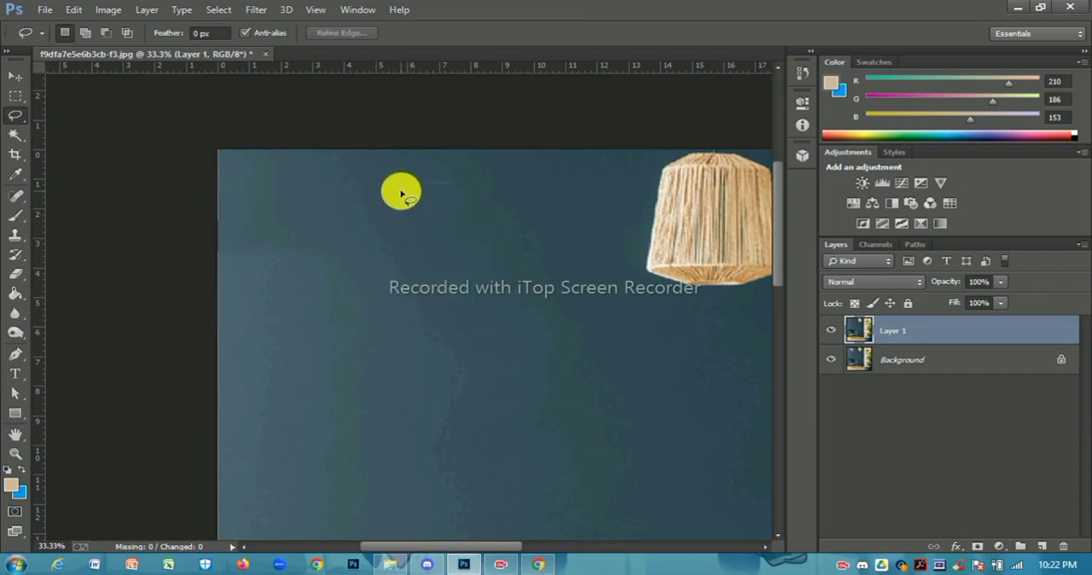
Lasso the faint leftover line near the wall's upper edge, remove it with a Content-Aware fill, and deselect
{"action": "mouse_move", "coordinate": [397, 185]}
{"action": "left_mouse_down"}
{"action": "mouse_move", "coordinate": [459, 208]}
{"action": "mouse_move", "coordinate": [476, 182]}
{"action": "mouse_move", "coordinate": [446, 165]}
{"action": "mouse_move", "coordinate": [398, 182]}
{"action": "left_mouse_up"}
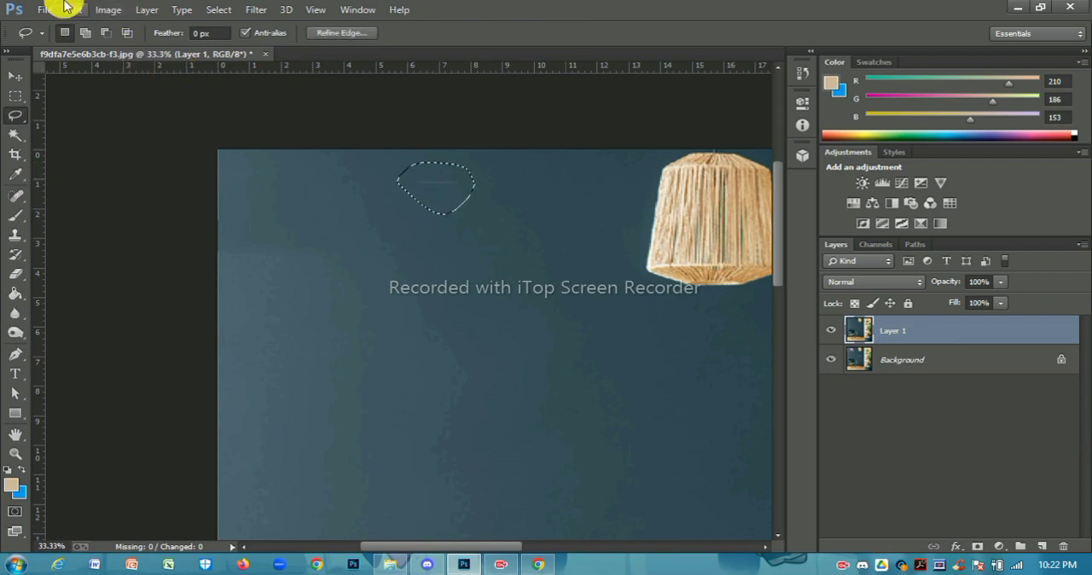
{"action": "left_click", "coordinate": [68, 10]}
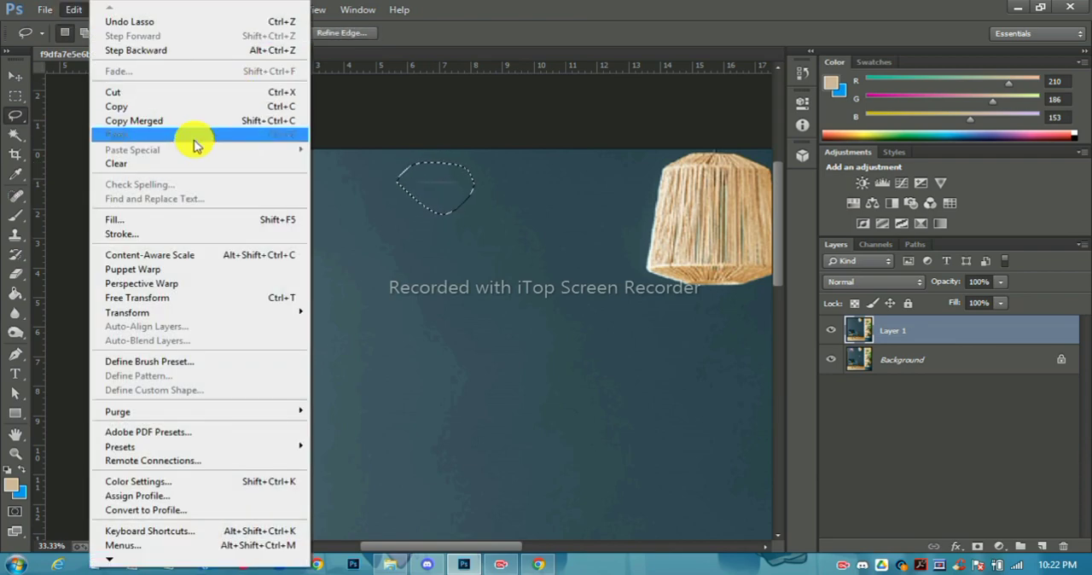
{"action": "left_click", "coordinate": [117, 220]}
{"action": "left_click", "coordinate": [638, 155]}
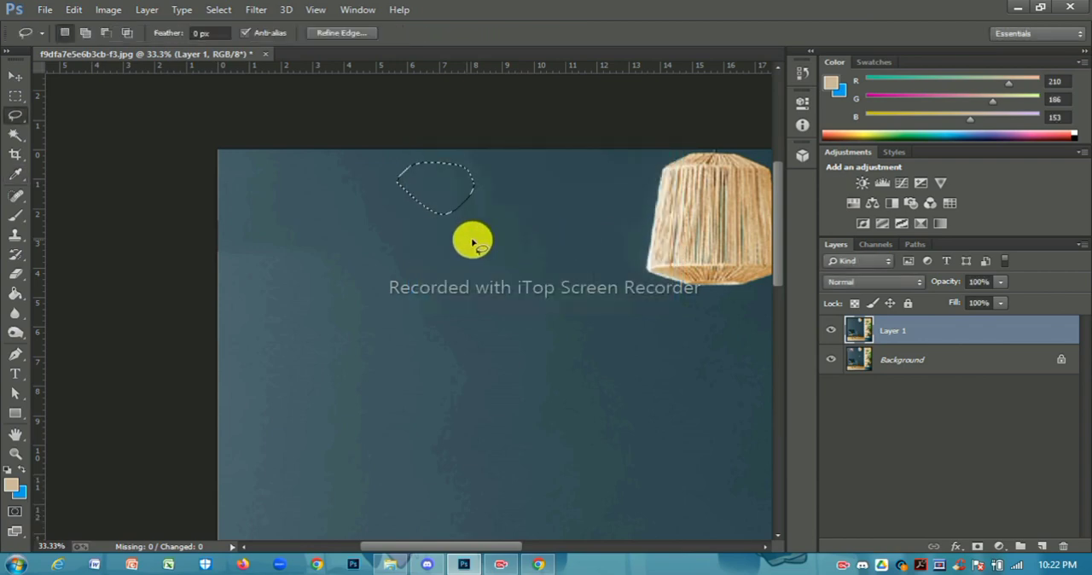
{"action": "key", "text": "ctrl+d"}
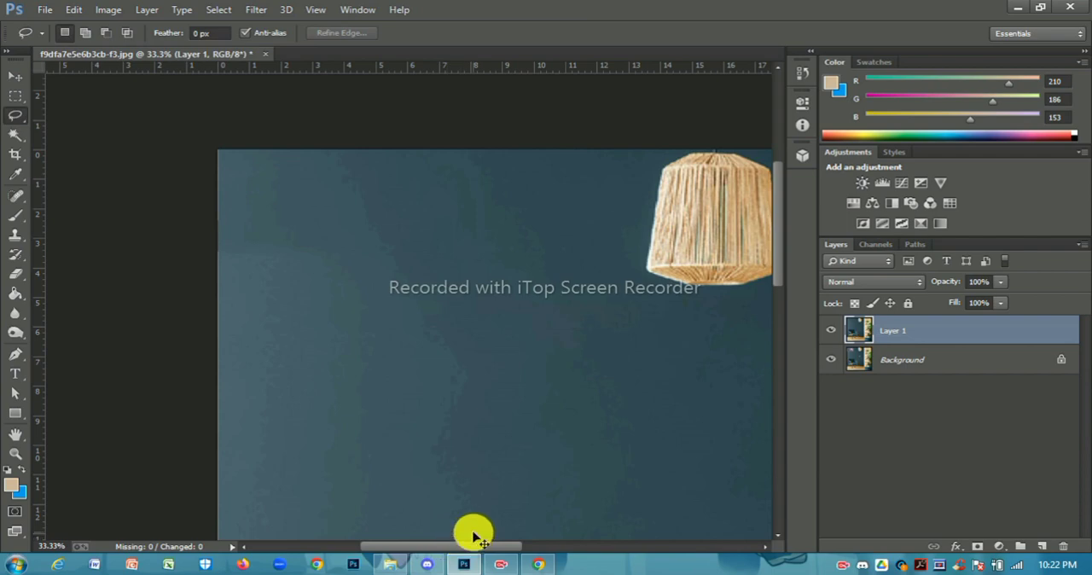
View the whole image, select the Background layer and toggle Layer 1's visibility to compare the retouch with the original
{"action": "key", "text": "ctrl+minus"}
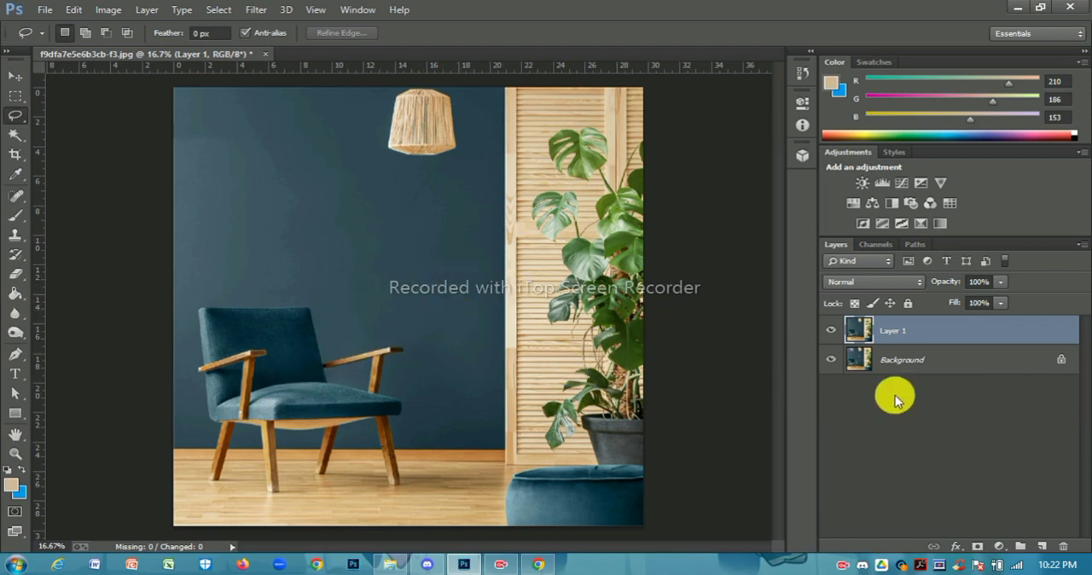
{"action": "left_click", "coordinate": [855, 356]}
{"action": "left_click", "coordinate": [827, 331]}
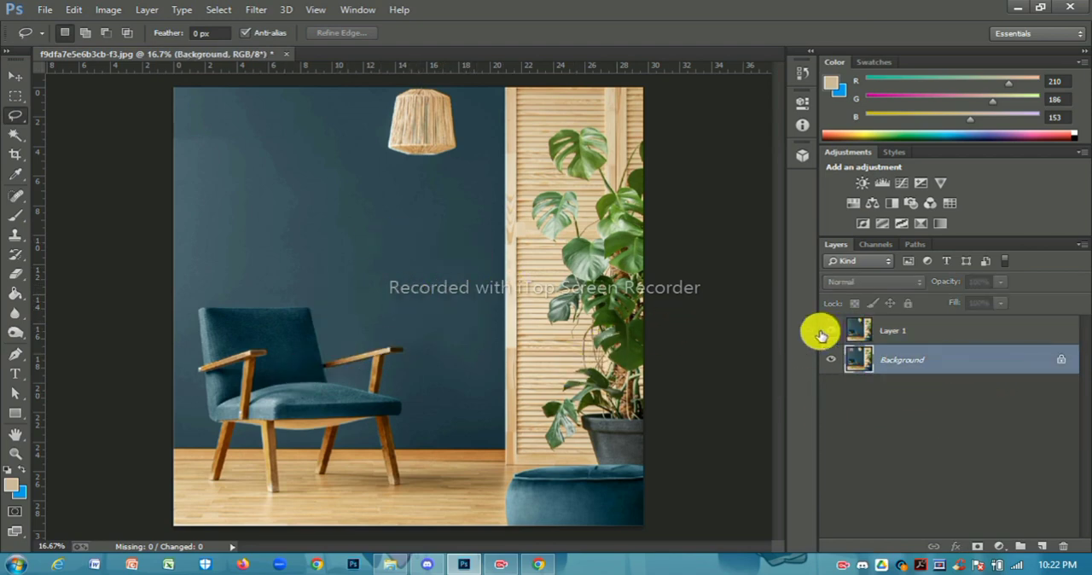